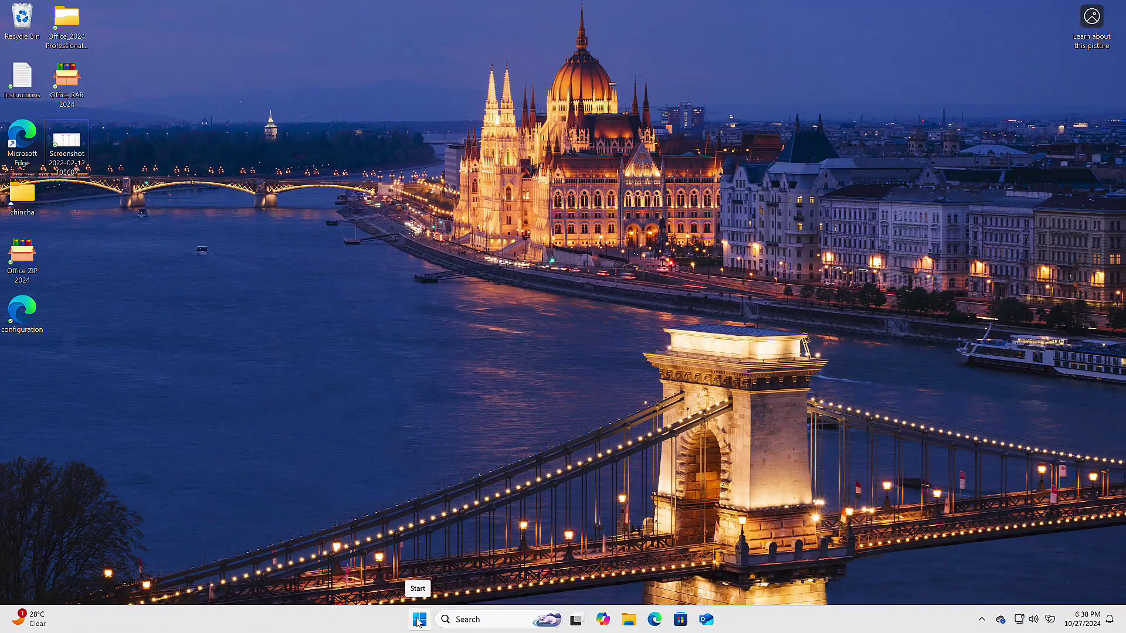
Check the Windows version and device specifications on the System > About page.
left_click(418, 620)
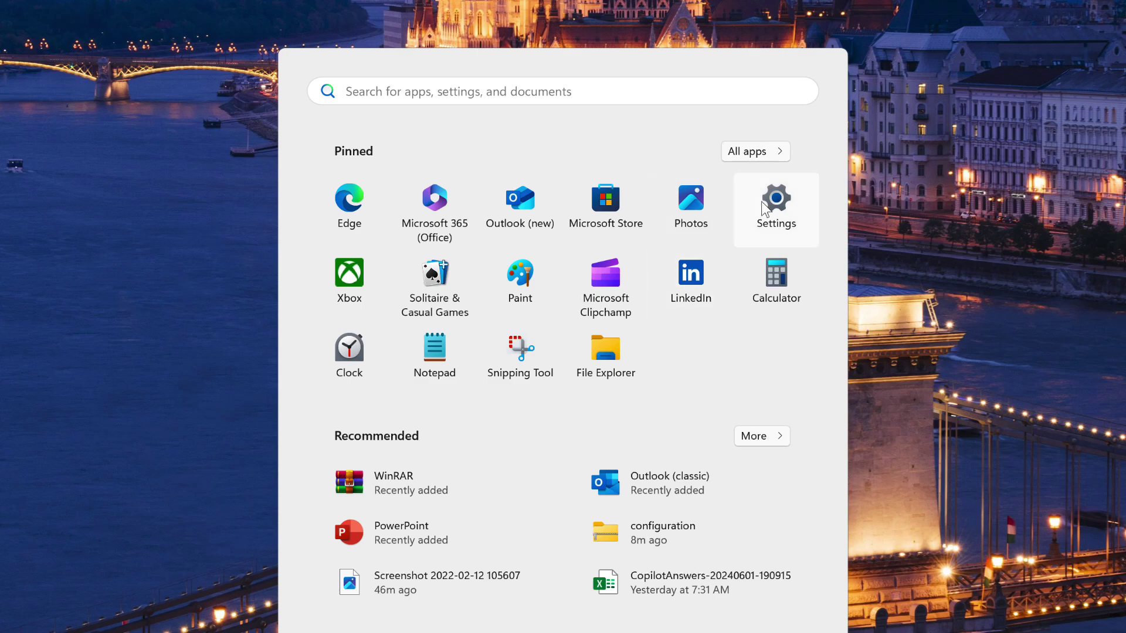
left_click(789, 207)
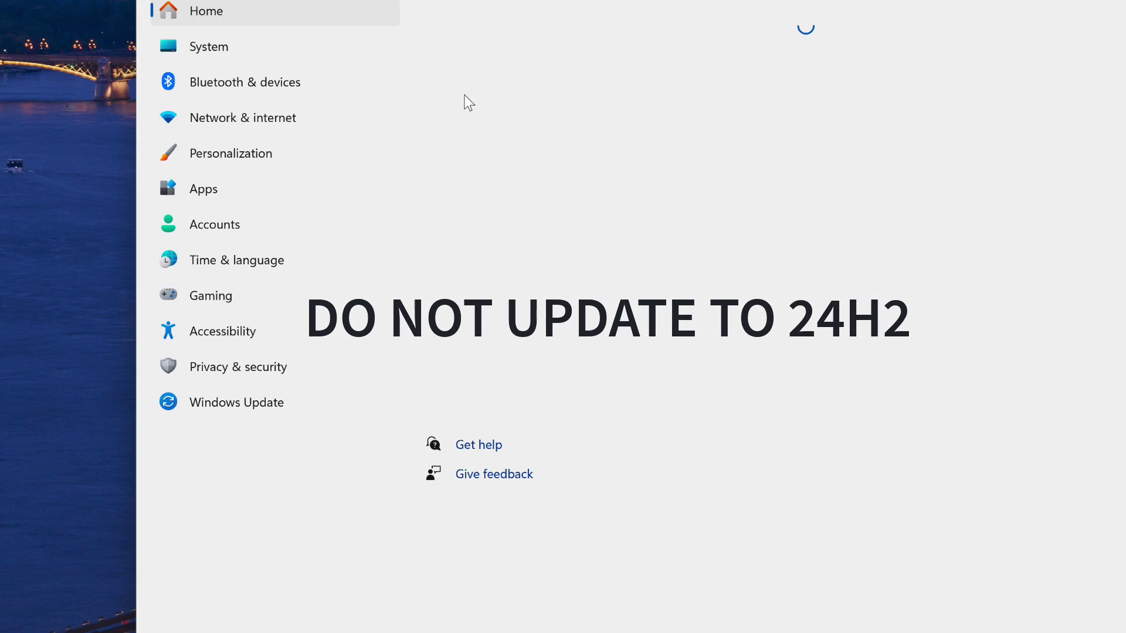
left_click(251, 47)
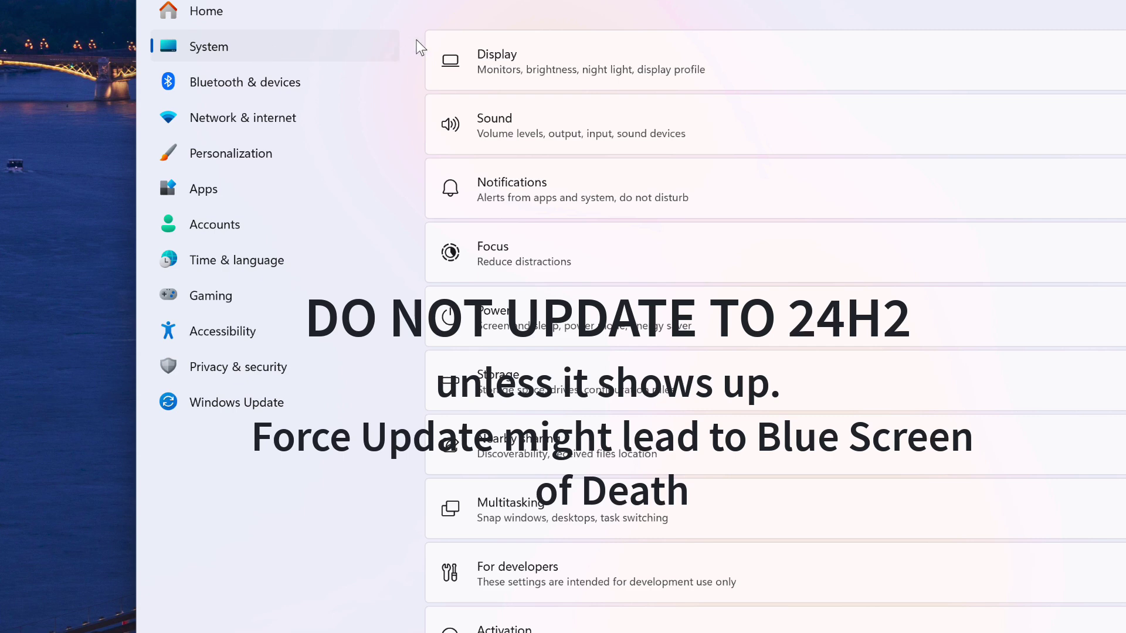
scroll(632, 281, "down", 10)
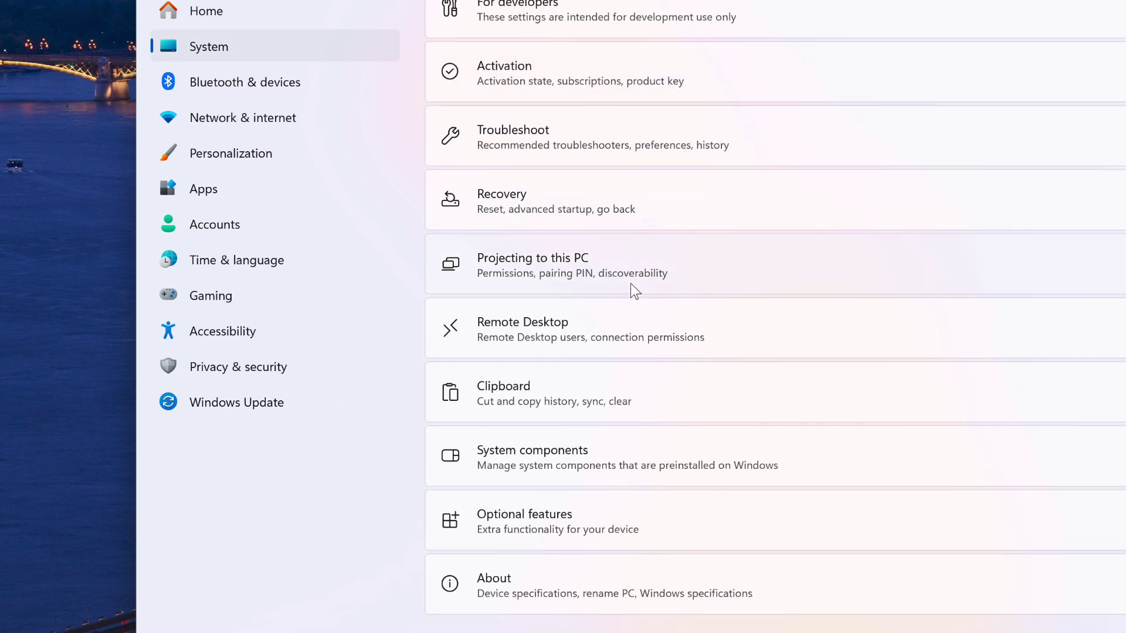
left_click(563, 596)
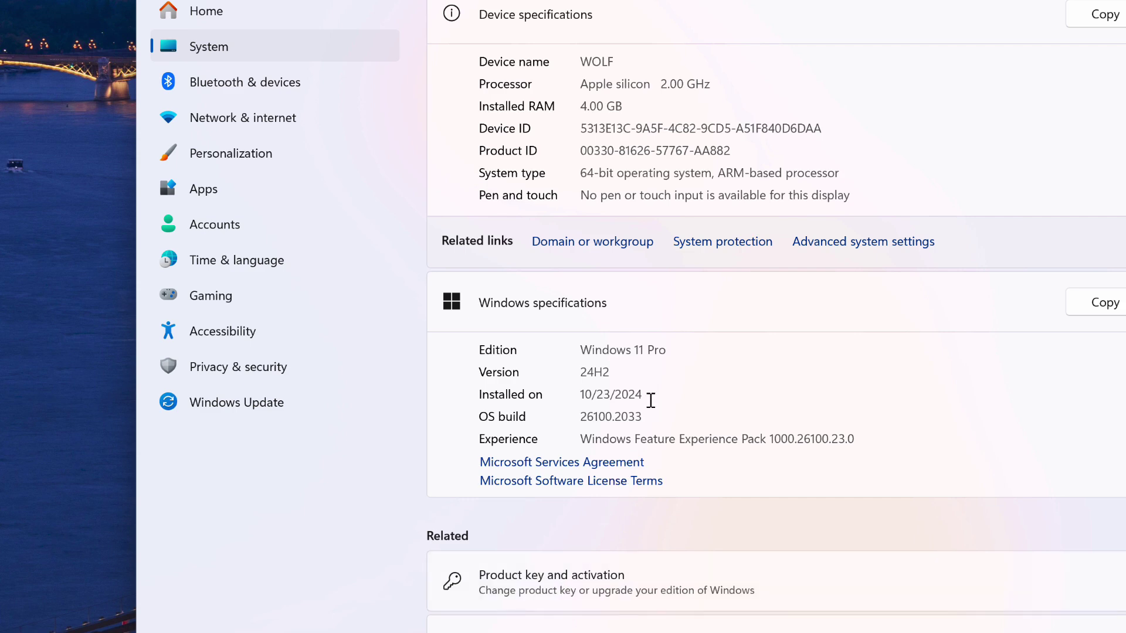
scroll(650, 400, "down", 4)
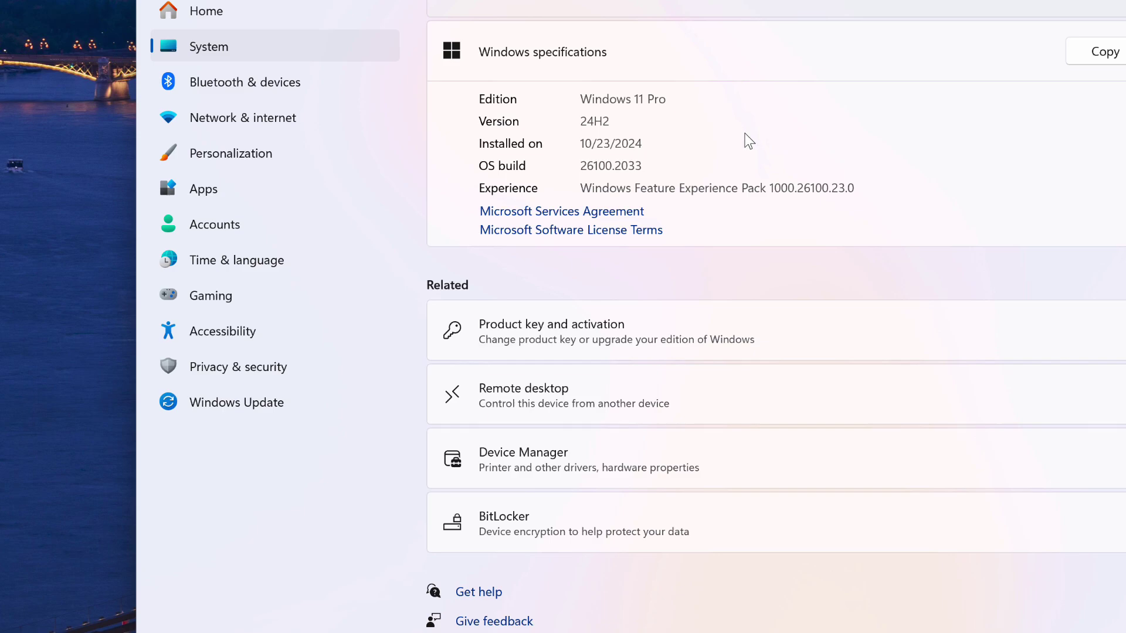
key("super+d")
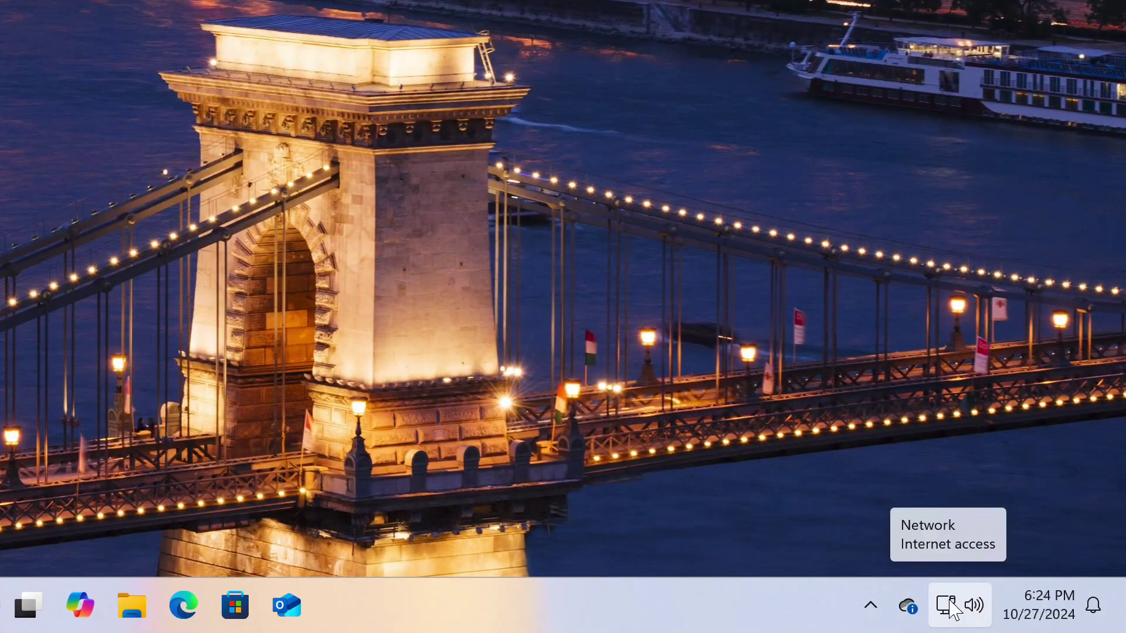
Turn on Energy saver from Quick Settings and view the Energy recommendations page.
left_click(1036, 619)
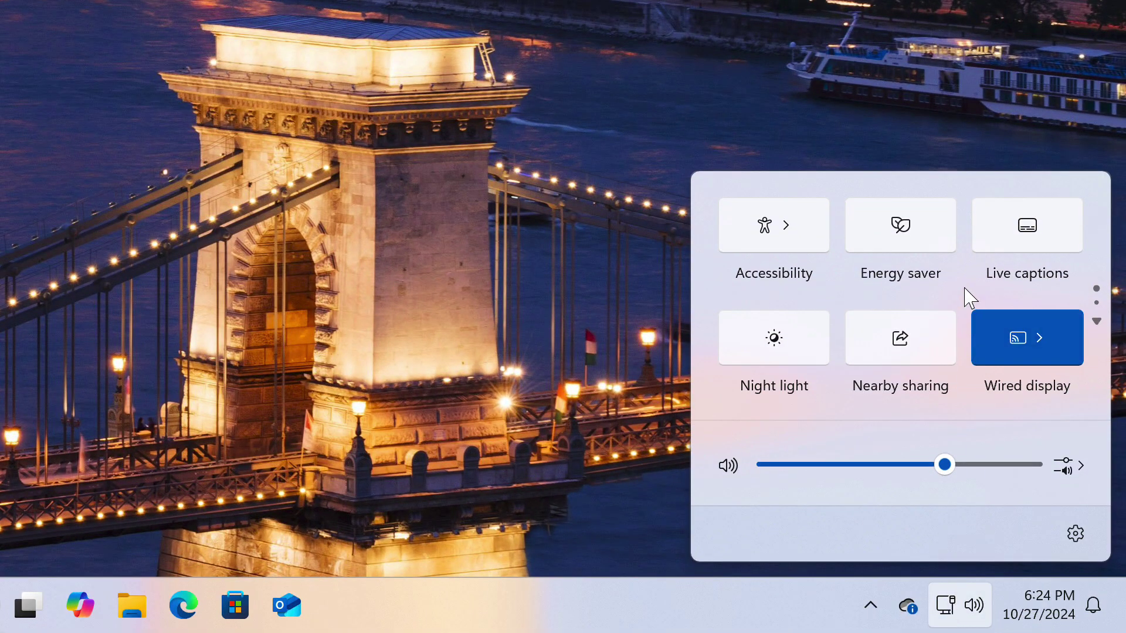
scroll(969, 297, "down", 1)
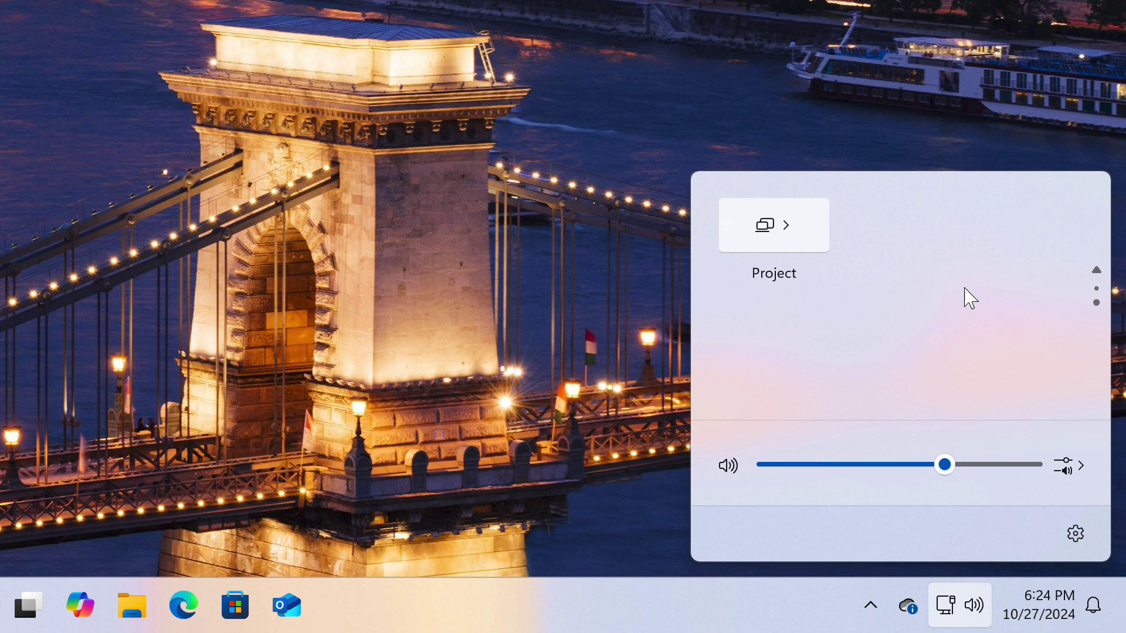
scroll(968, 297, "up", 1)
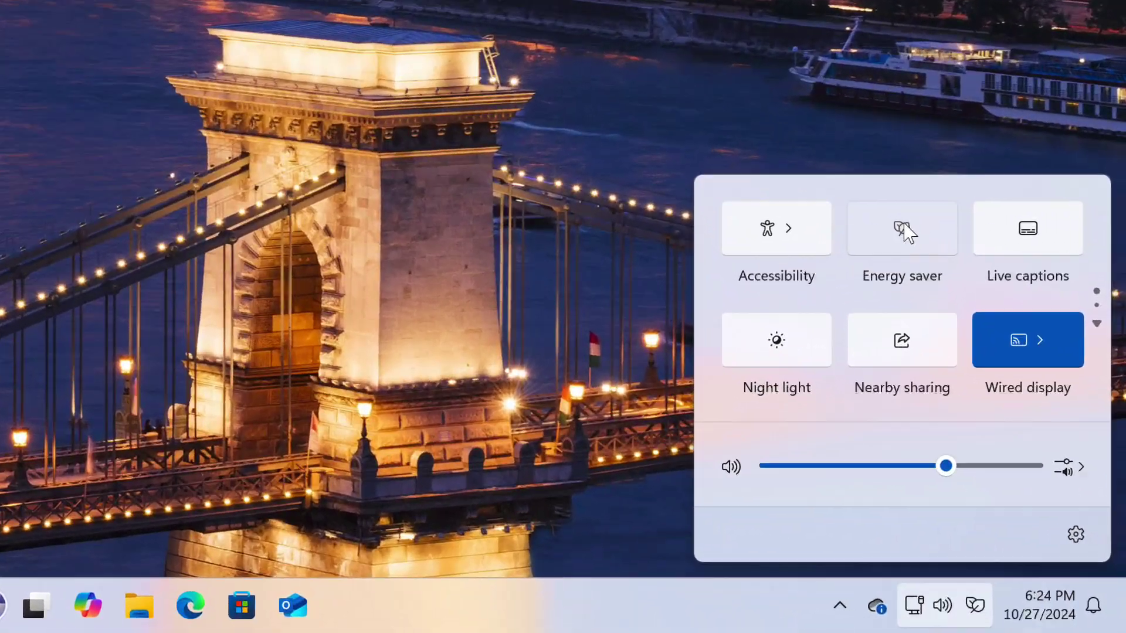
left_click(1014, 431)
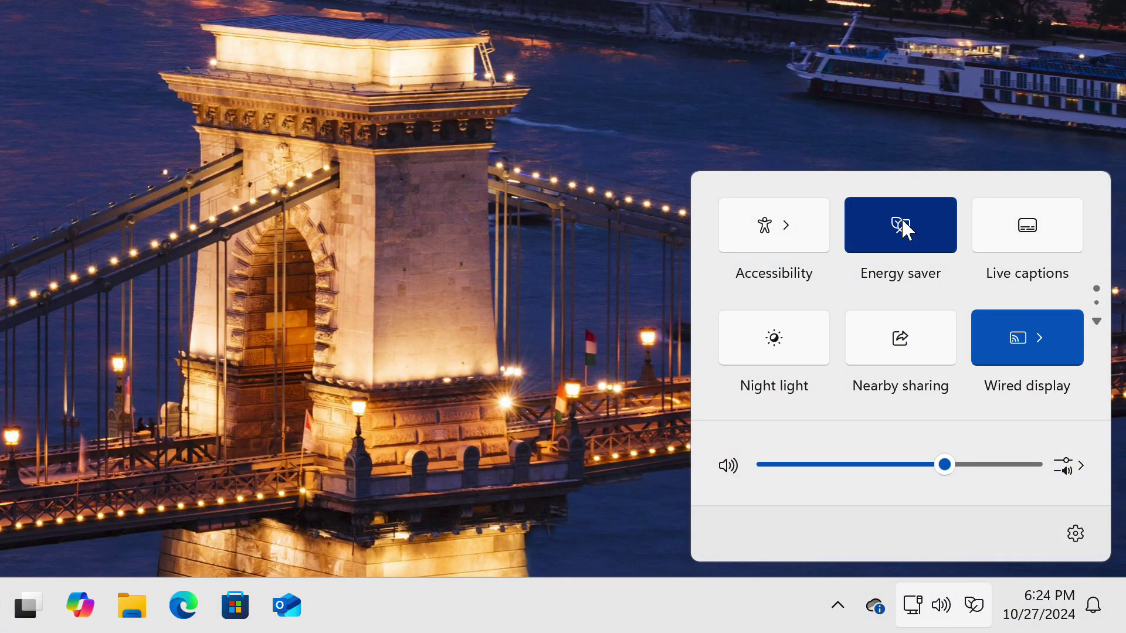
key("Escape")
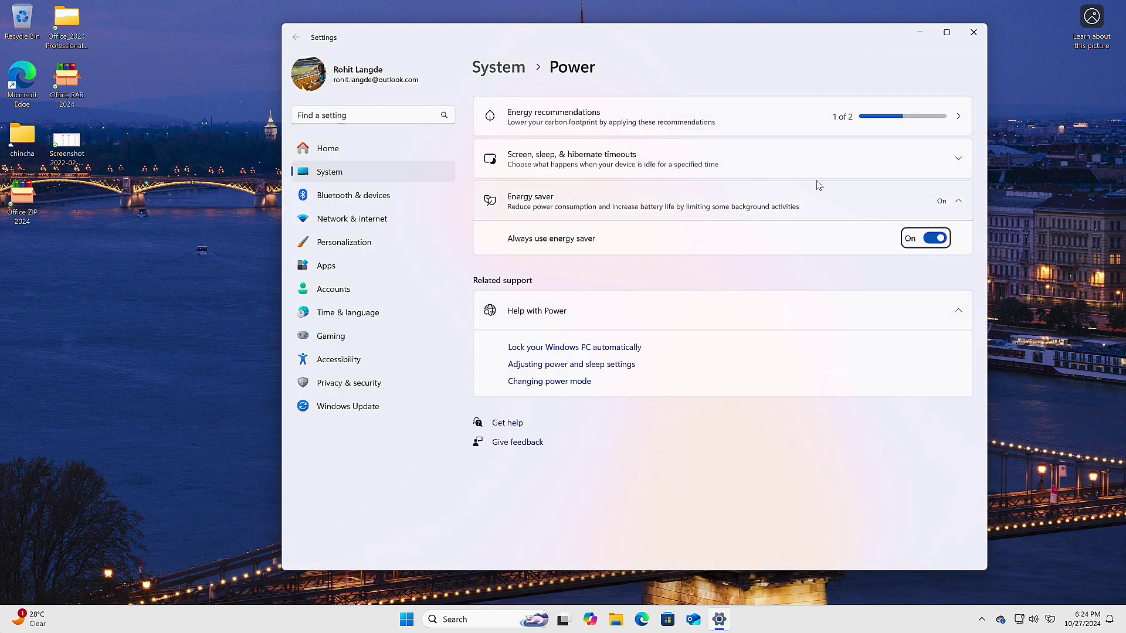
left_click(957, 119)
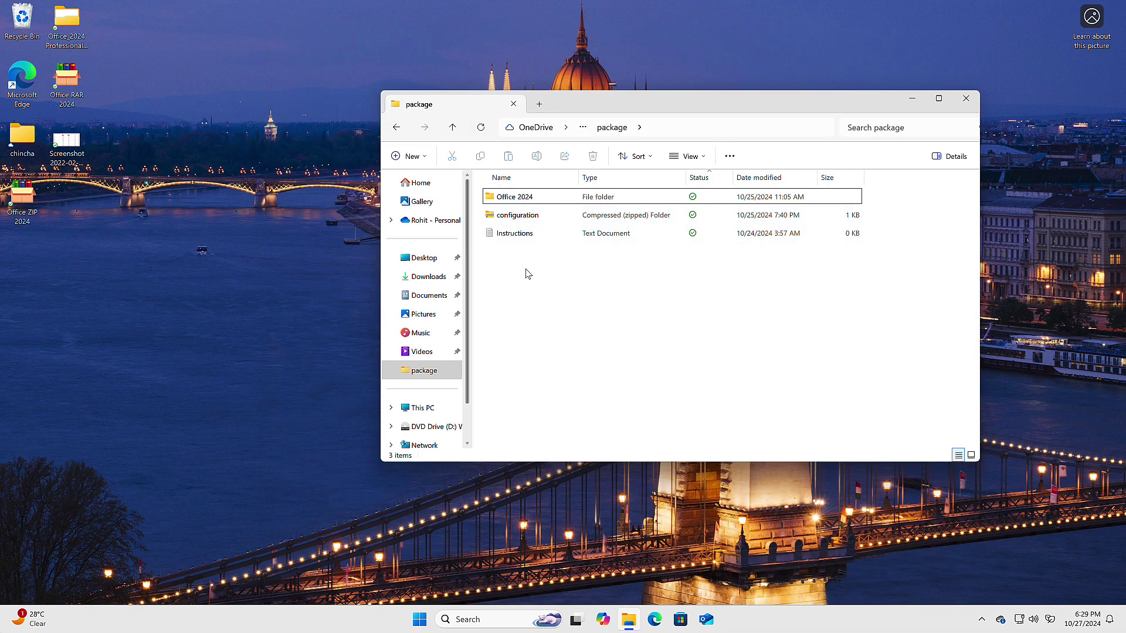
Review the archive format options for Office 2024 and copy the Instructions file to the desktop.
left_click(515, 198)
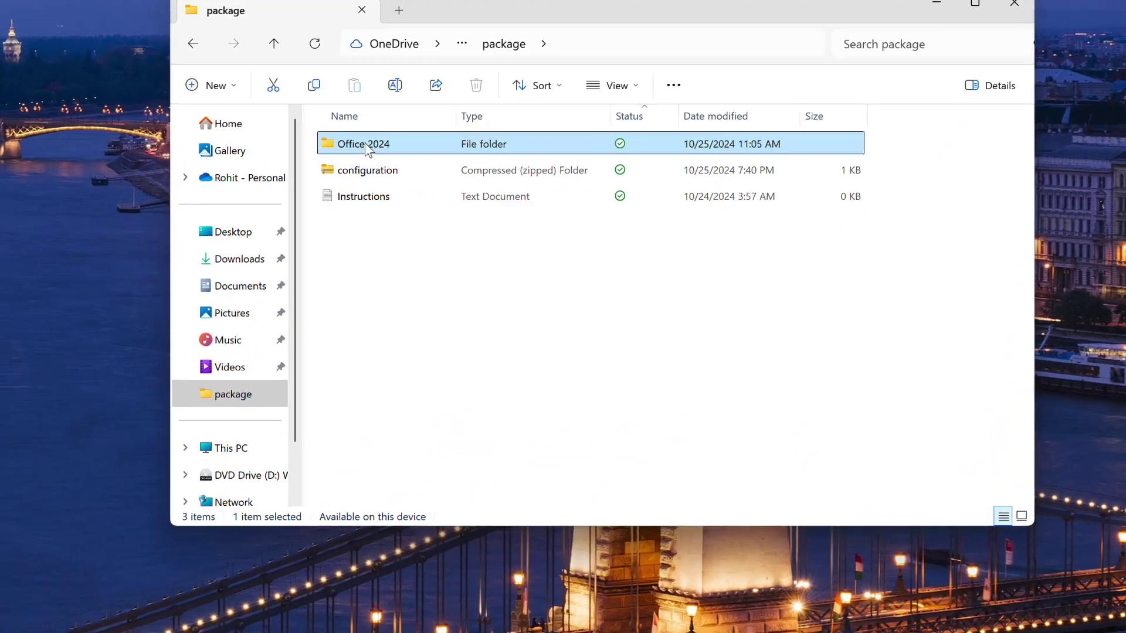
right_click(365, 143)
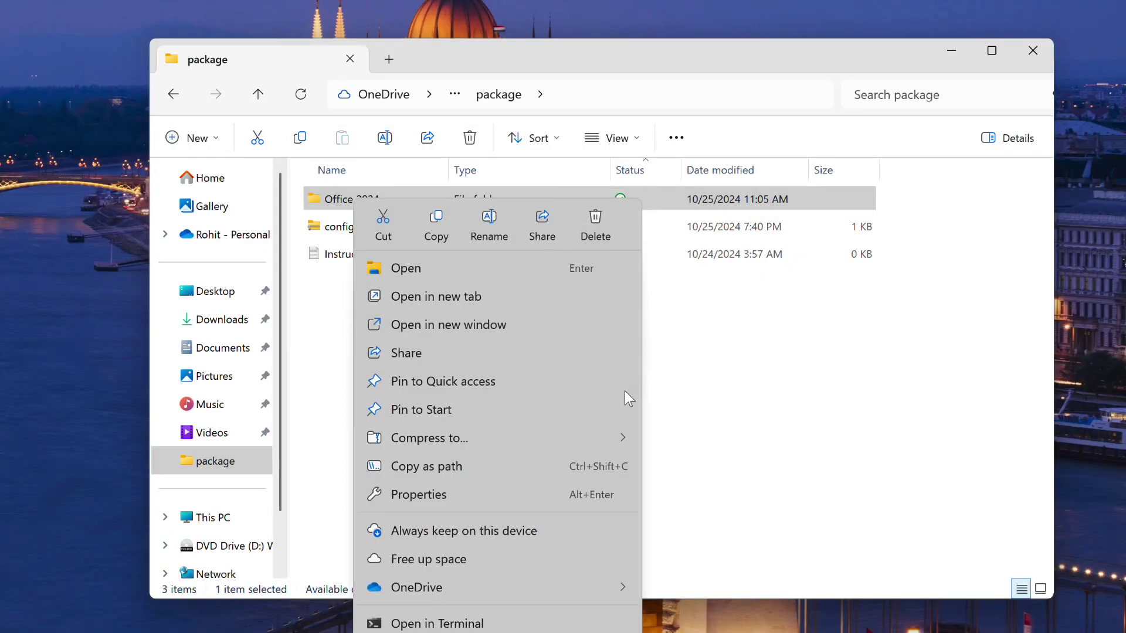
mouse_move(588, 439)
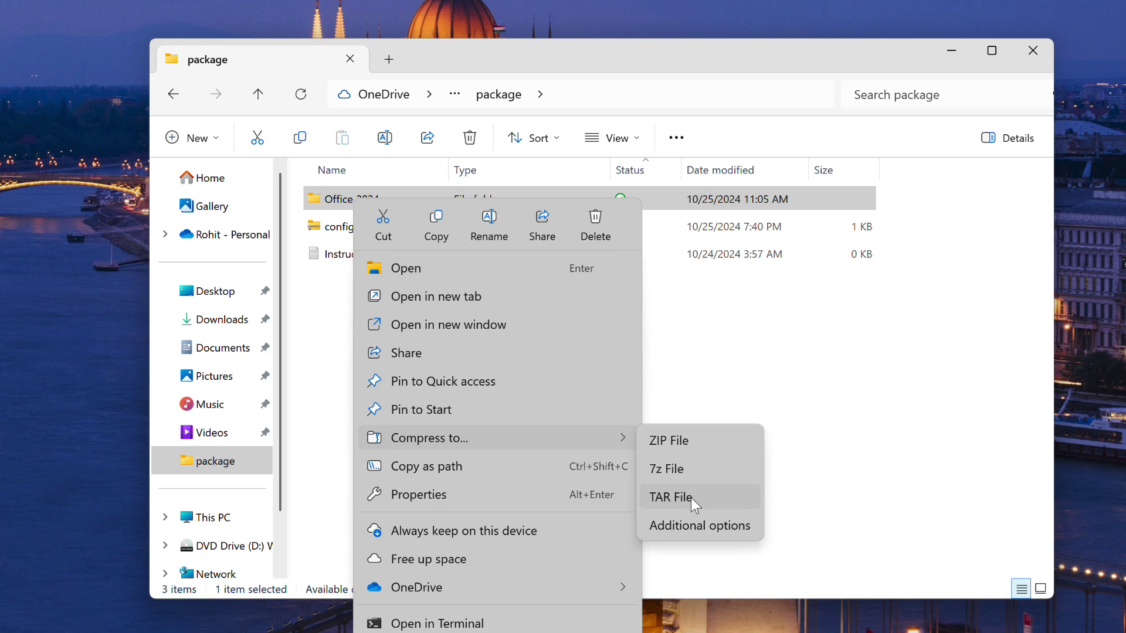
left_click(691, 525)
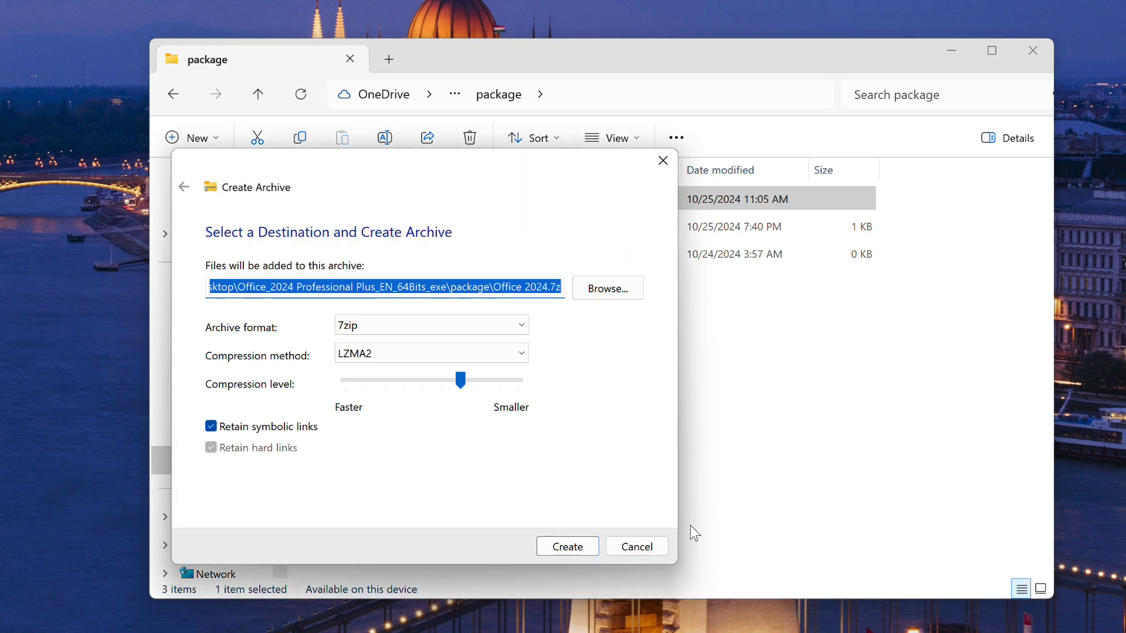
left_click(486, 319)
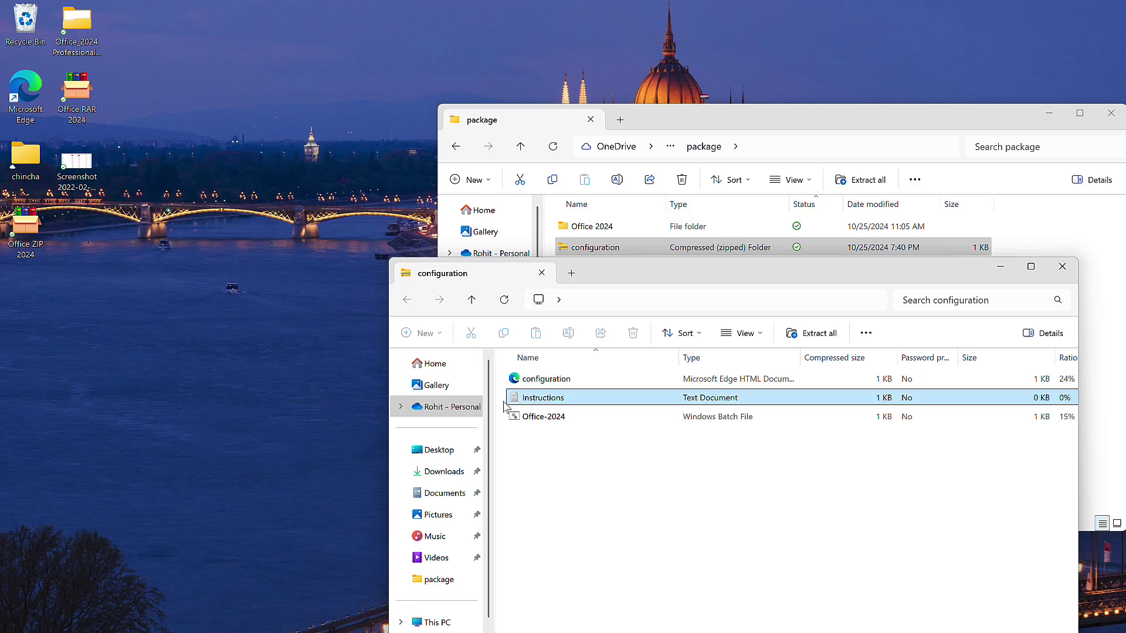
left_click_drag(543, 398, 179, 352)
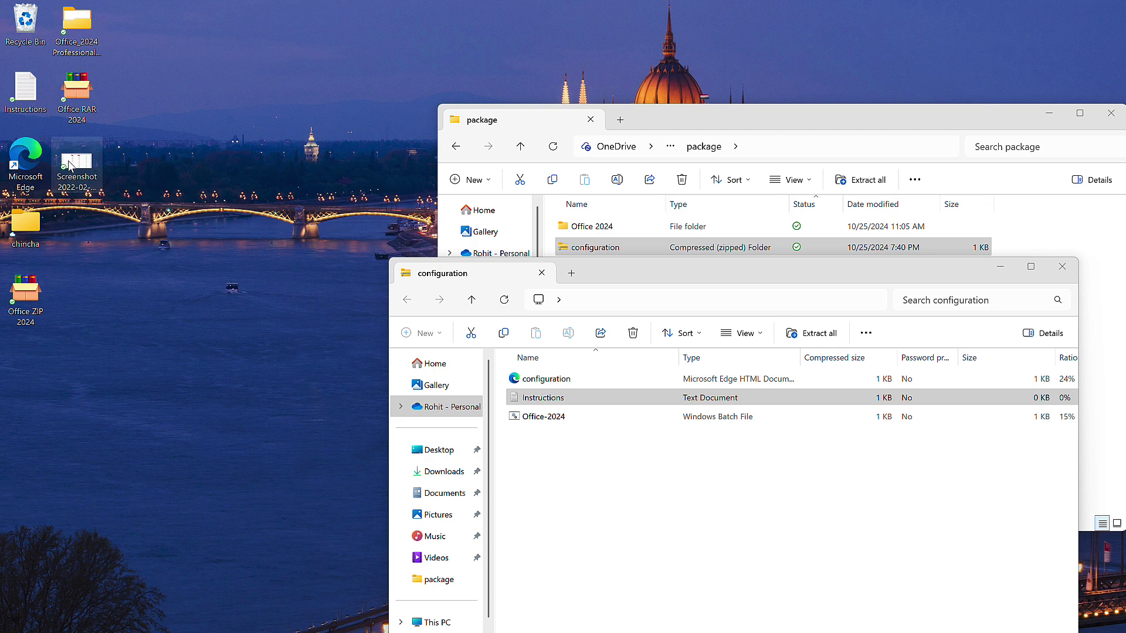
Add Instructions to Office 2024.tar and copy its configuration file to the desktop.
left_click_drag(85, 184, 88, 243)
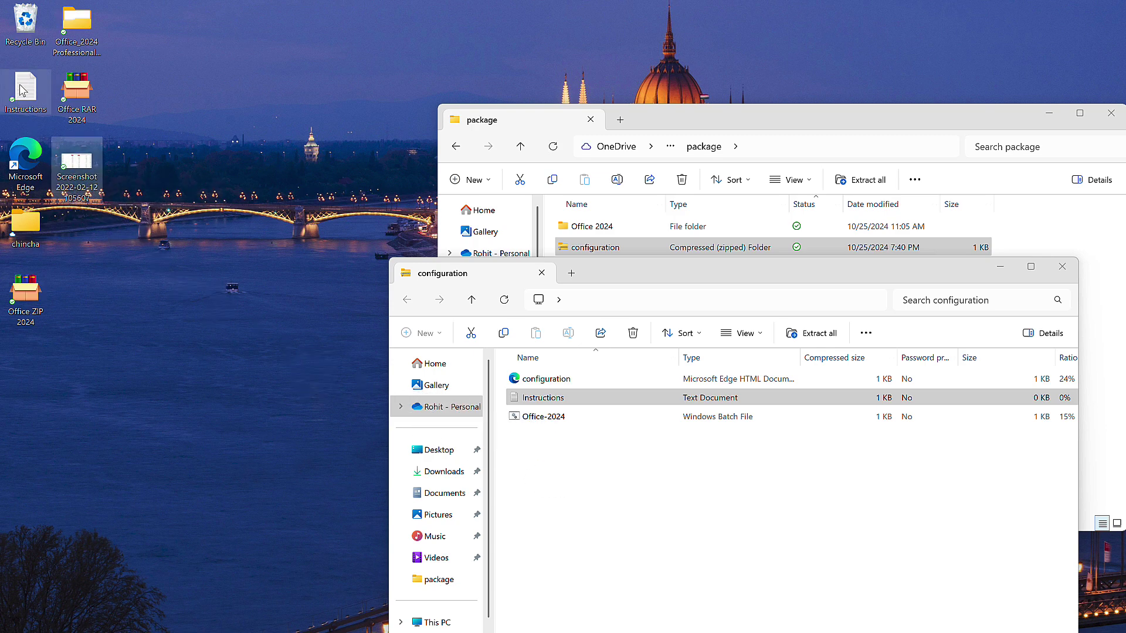
left_click_drag(26, 89, 610, 470)
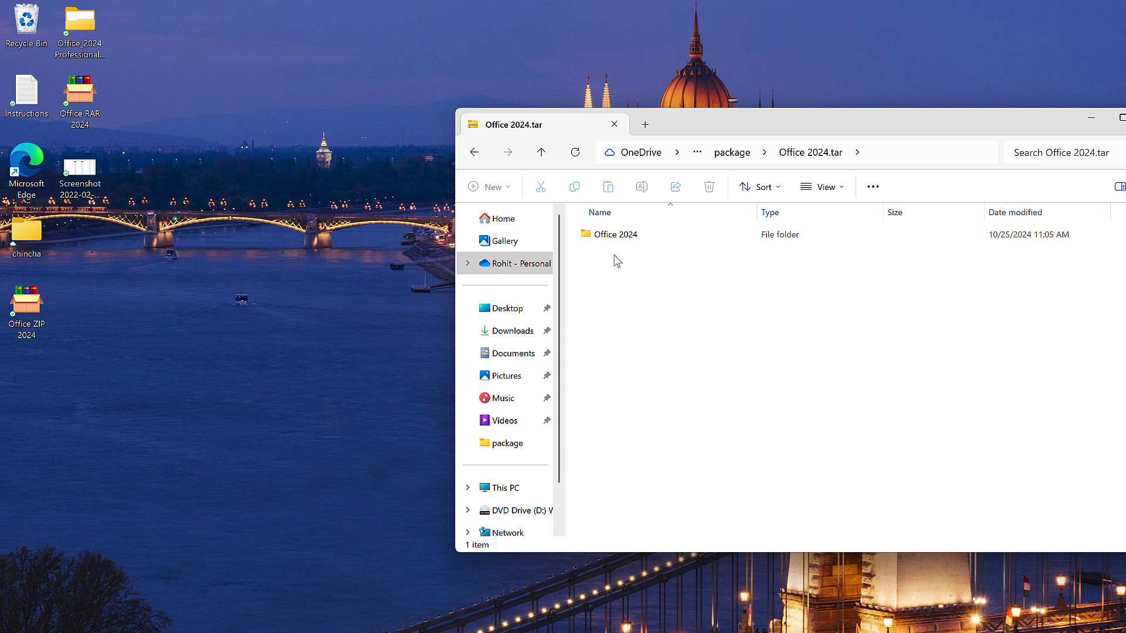
double_click(618, 237)
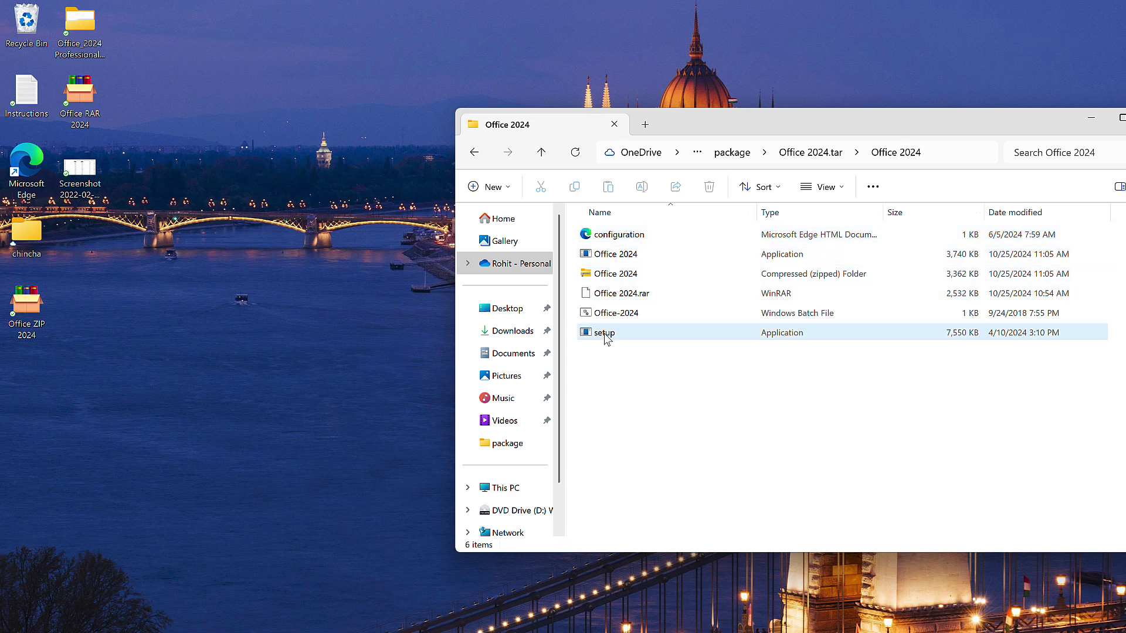
left_click_drag(610, 234, 140, 269)
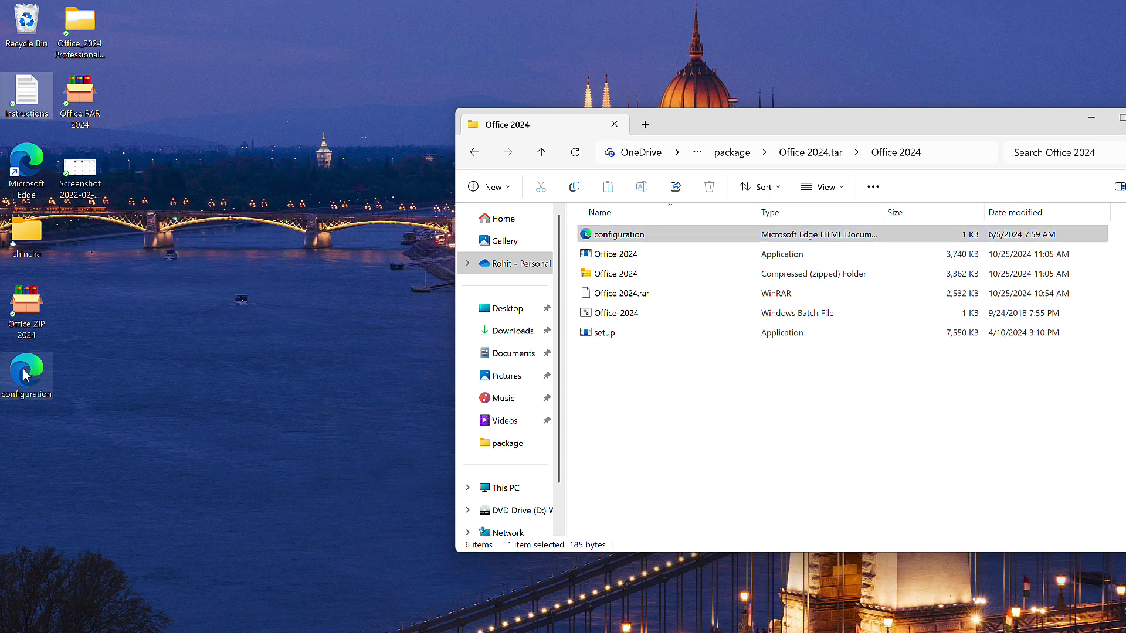
left_click_drag(24, 375, 727, 346)
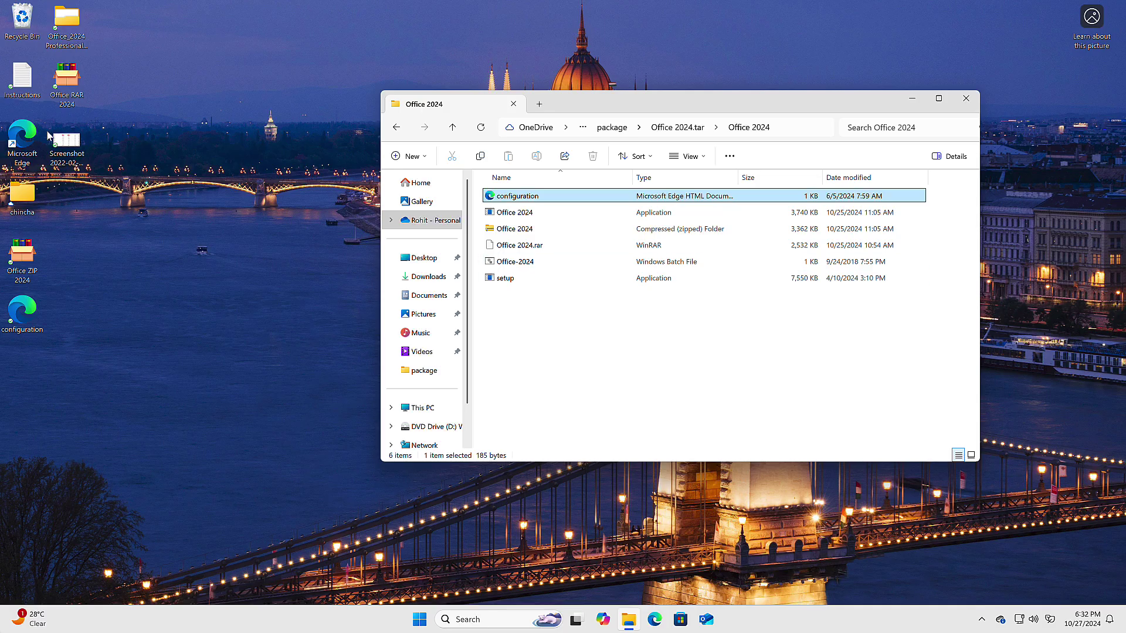
Open the Details tab of the desktop screenshot's Properties.
left_click(65, 141)
right_click(67, 139)
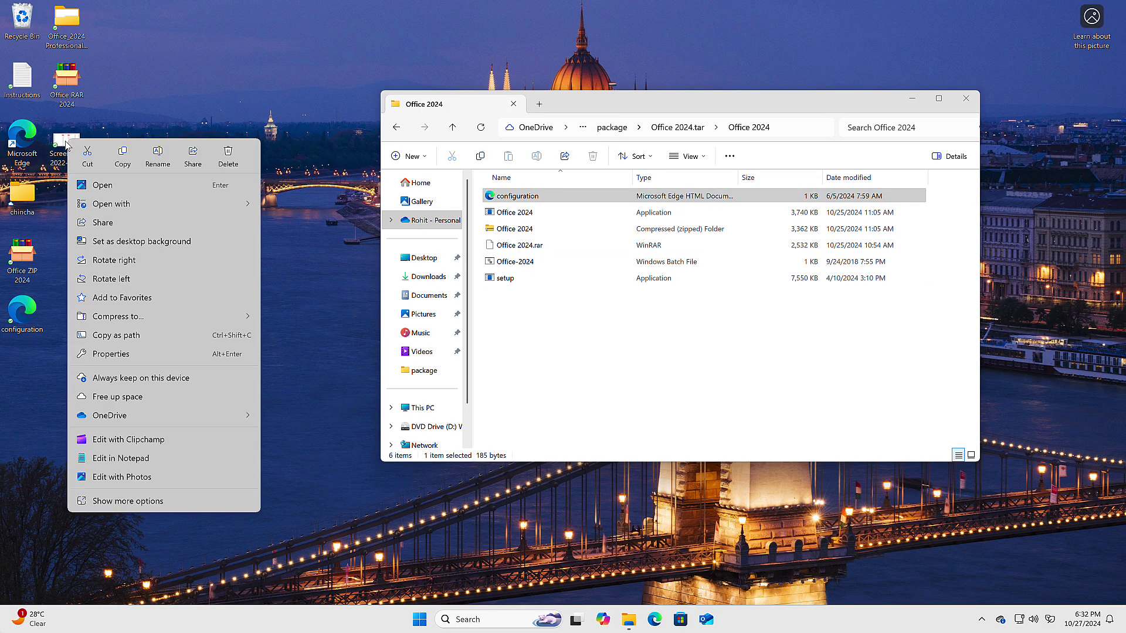
left_click(120, 355)
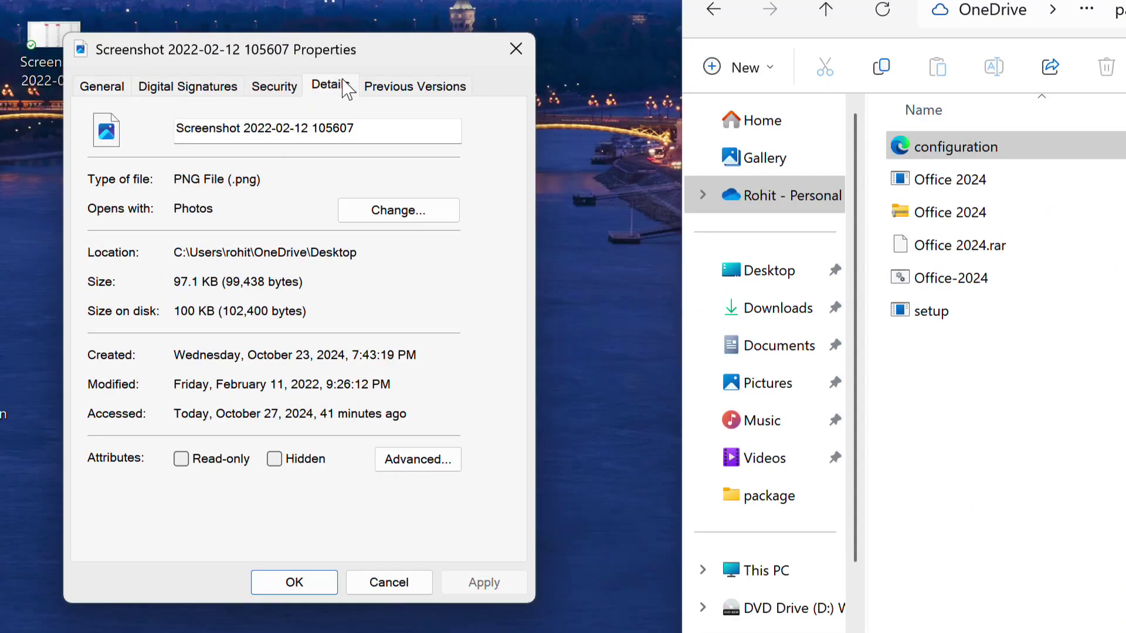
left_click(347, 91)
Inspect the Title, Rating, Tags, Comments, Authors, date and Copyright properties.
left_click(272, 163)
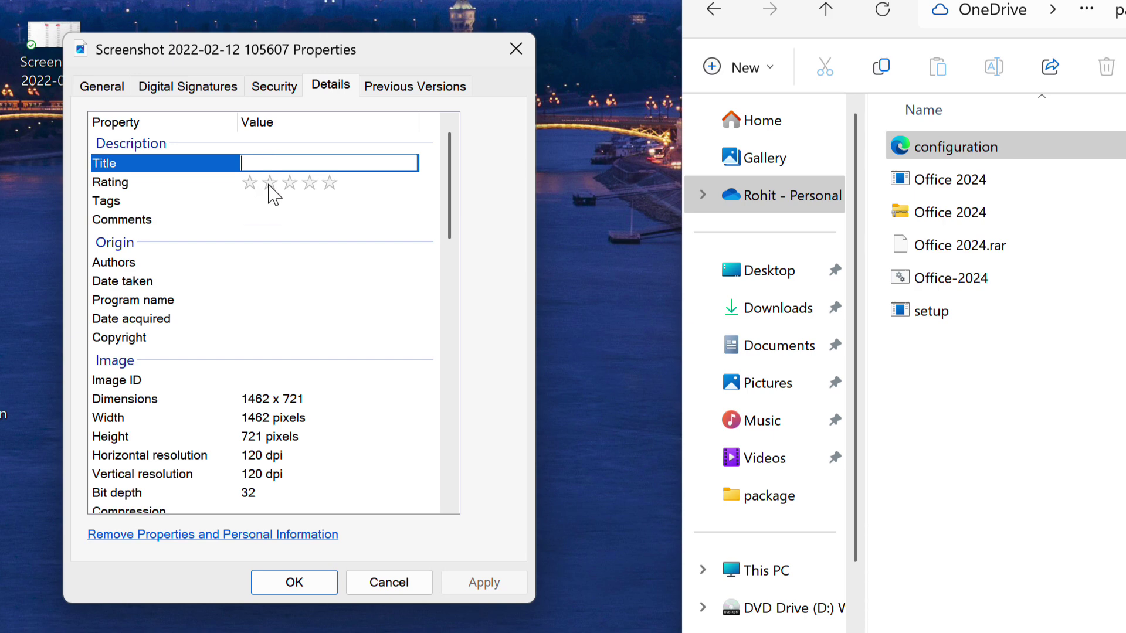
left_click(310, 184)
left_click(296, 202)
left_click(276, 221)
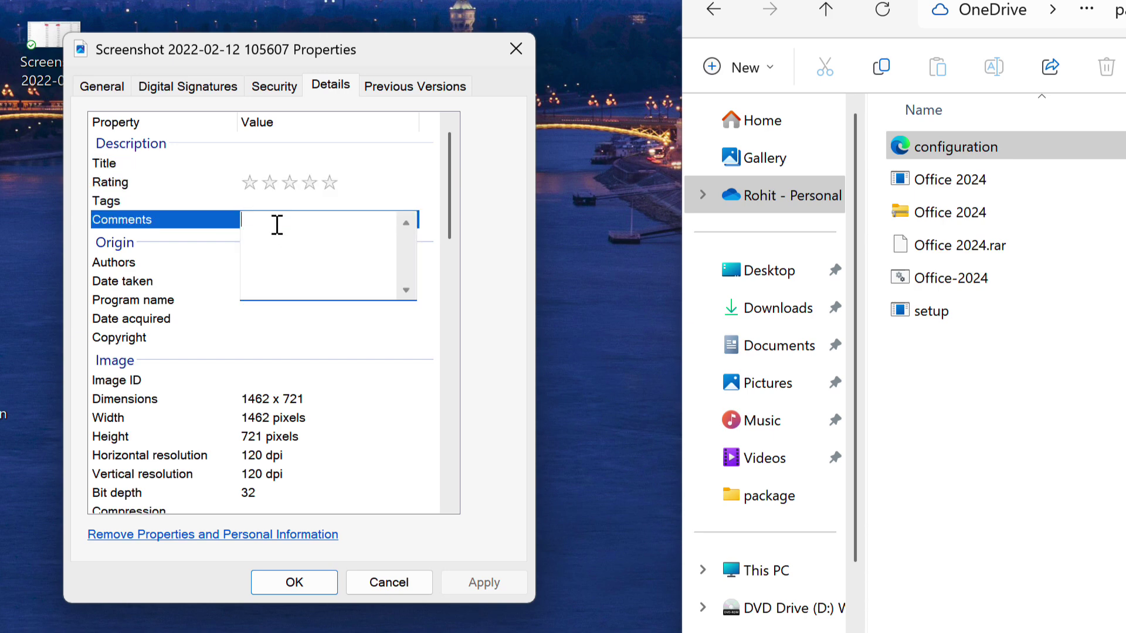
left_click(187, 263)
left_click(269, 263)
left_click(270, 282)
left_click(273, 319)
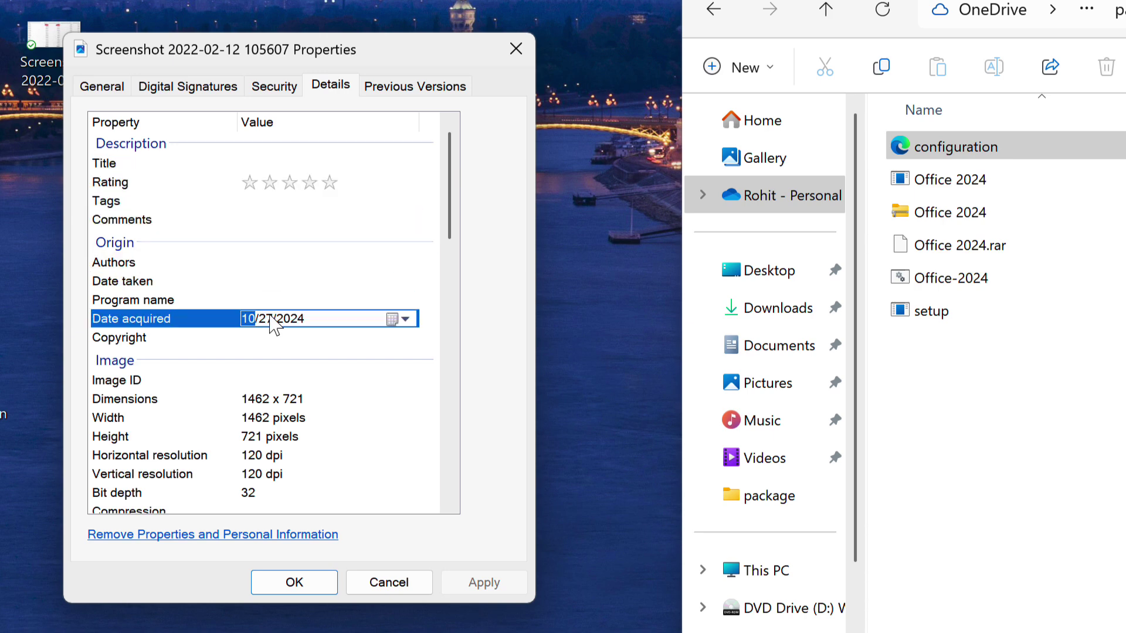
left_click(268, 337)
scroll(305, 481, "down", 2)
Inspect the Height (721 pixels), Compression, camera, ISO speed and Light source properties.
left_click(275, 329)
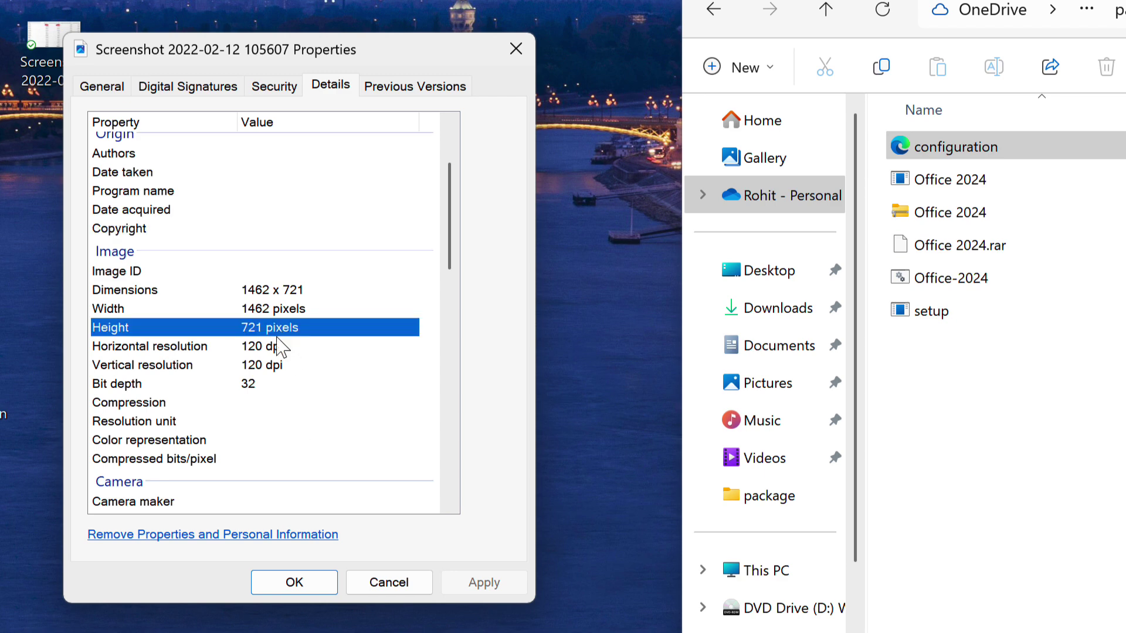
left_click(284, 403)
scroll(283, 404, "down", 3)
left_click(277, 338)
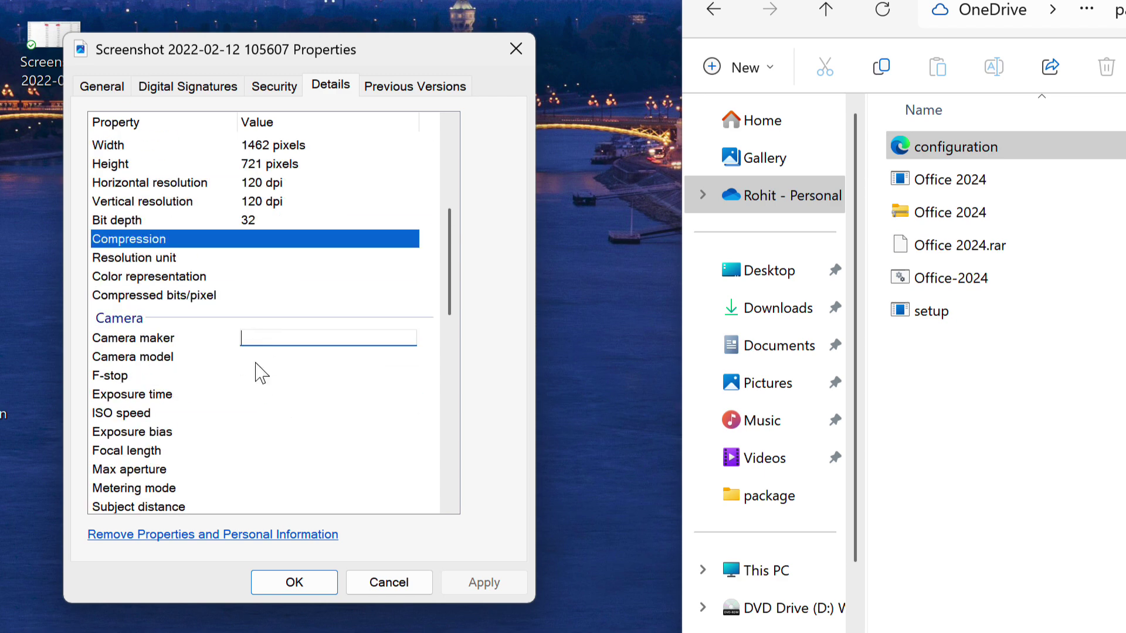
left_click(258, 357)
left_click(269, 414)
scroll(270, 417, "down", 4)
scroll(294, 477, "down", 1)
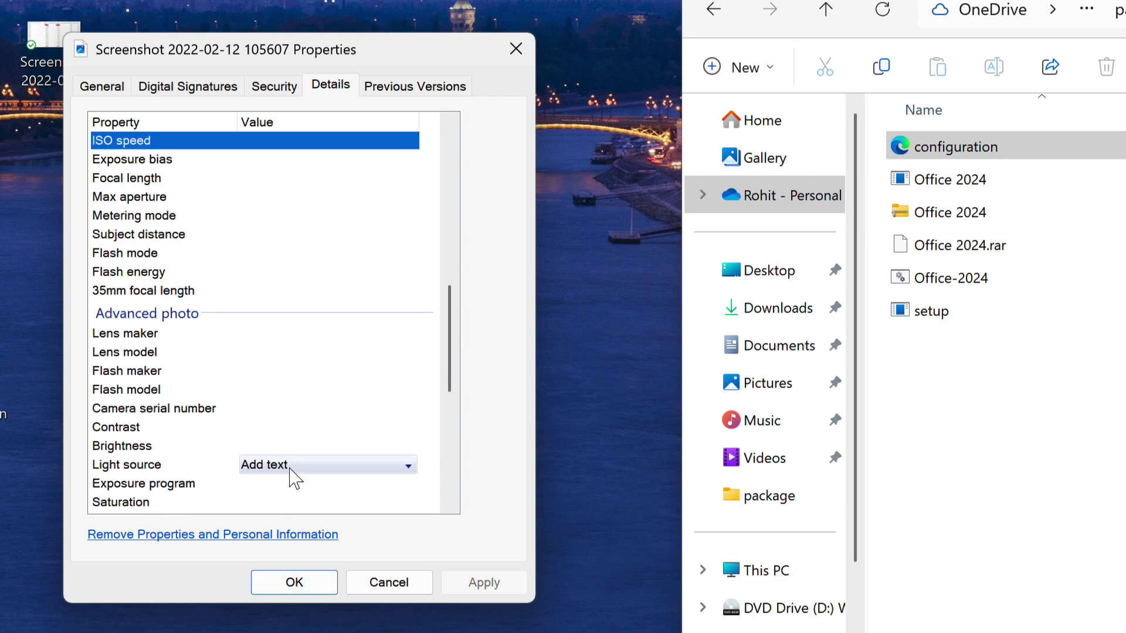
left_click(294, 583)
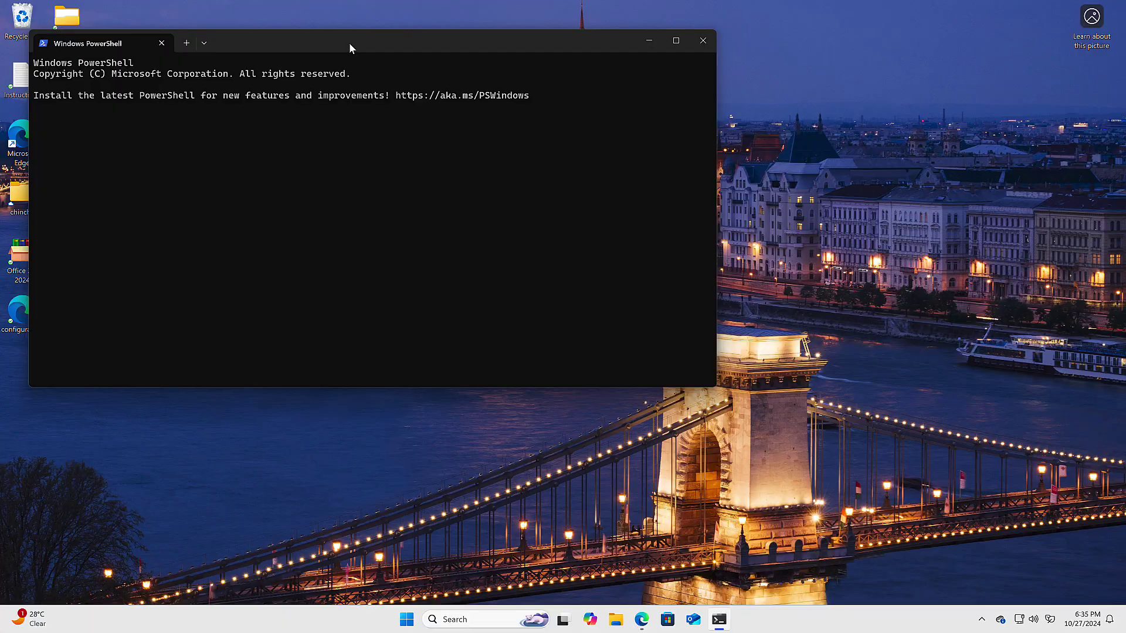
Run sudo in PowerShell, which reports that sudo is disabled on this machine.
left_click_drag(350, 42, 566, 151)
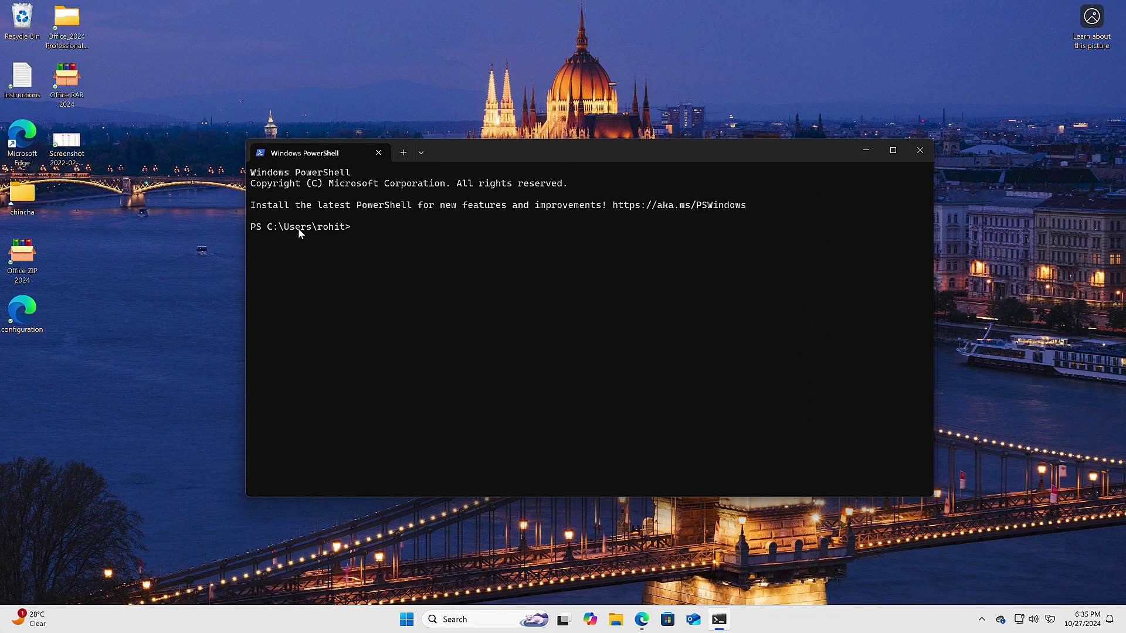
type("sudo")
key("Return")
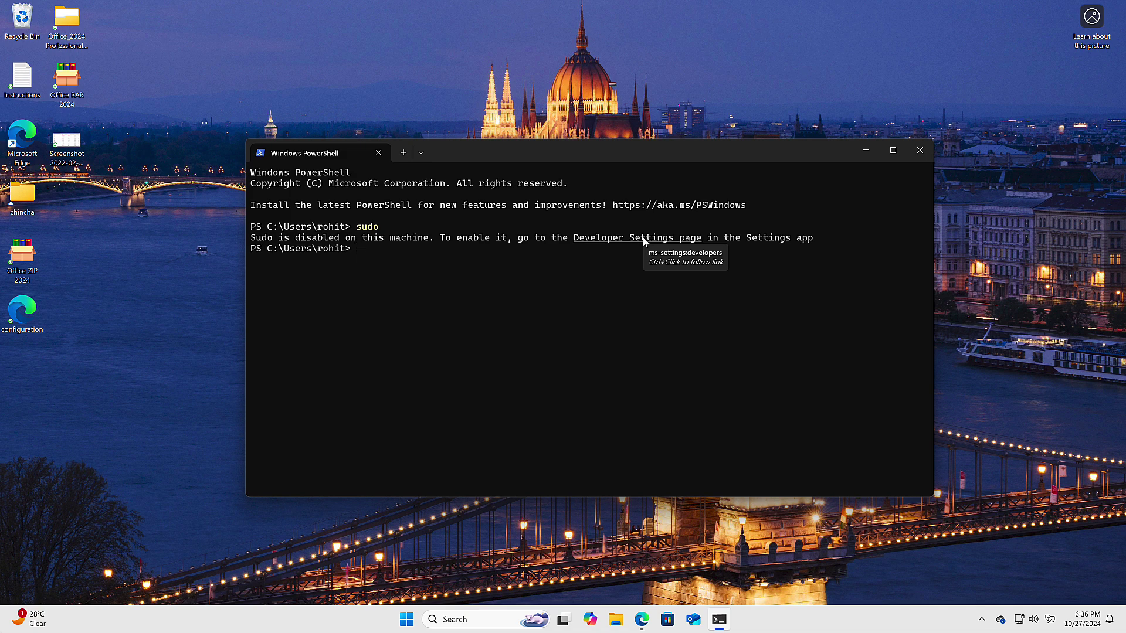
left_click(406, 620)
Find Developer settings via a 'deve' search, switch Enable sudo on, and approve the UAC prompt.
left_click(701, 276)
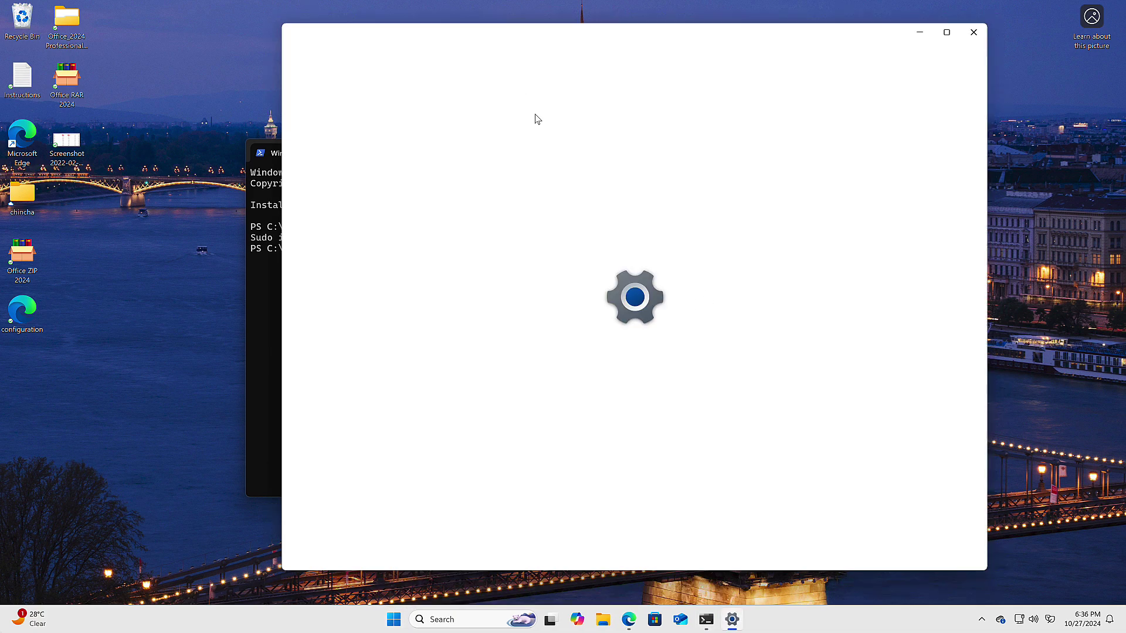
type("deve")
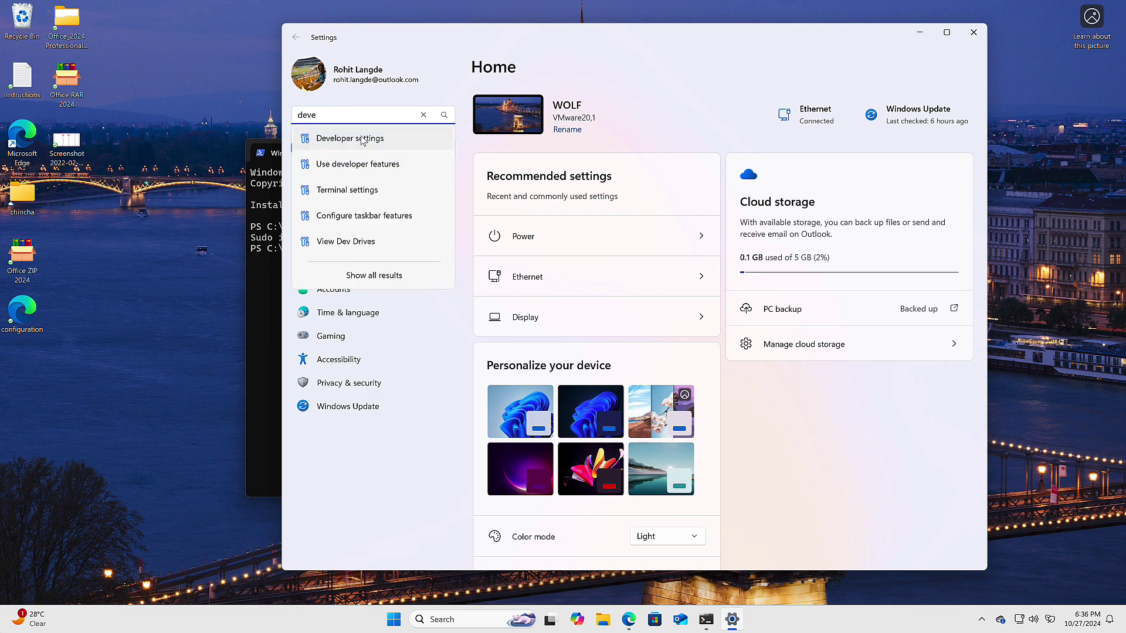
left_click(363, 140)
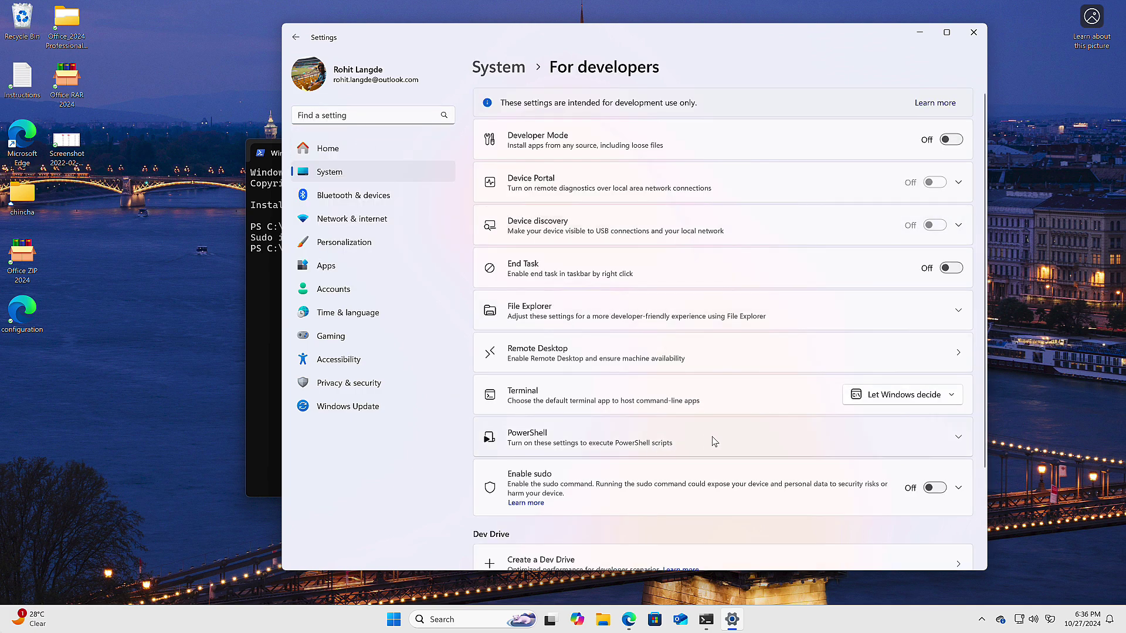
scroll(934, 368, "down", 2)
left_click(933, 367)
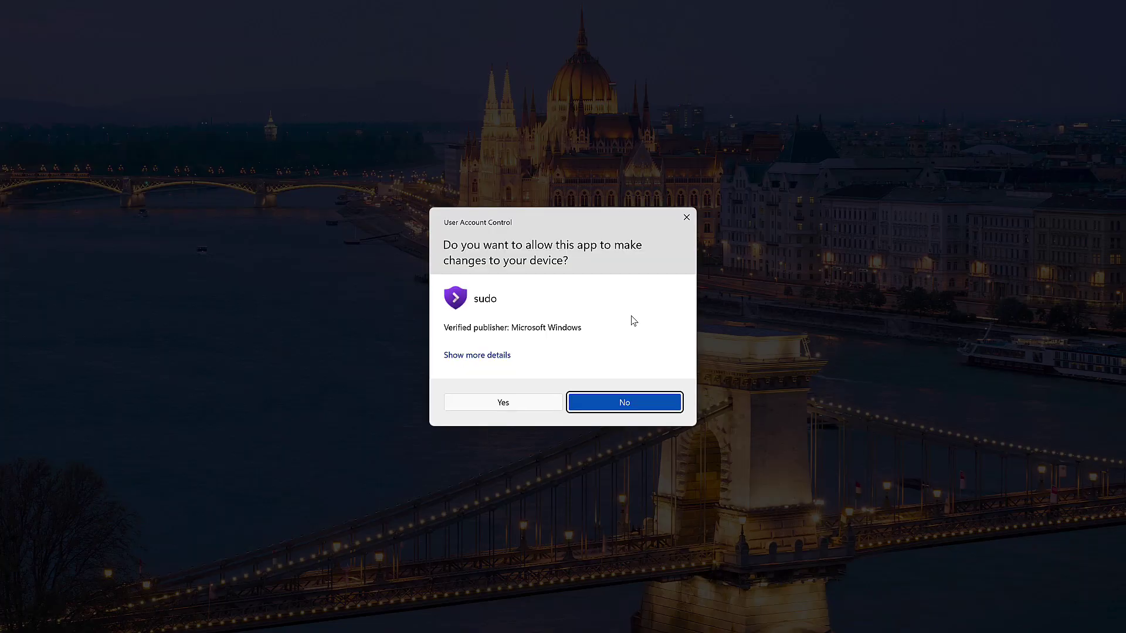
left_click(515, 407)
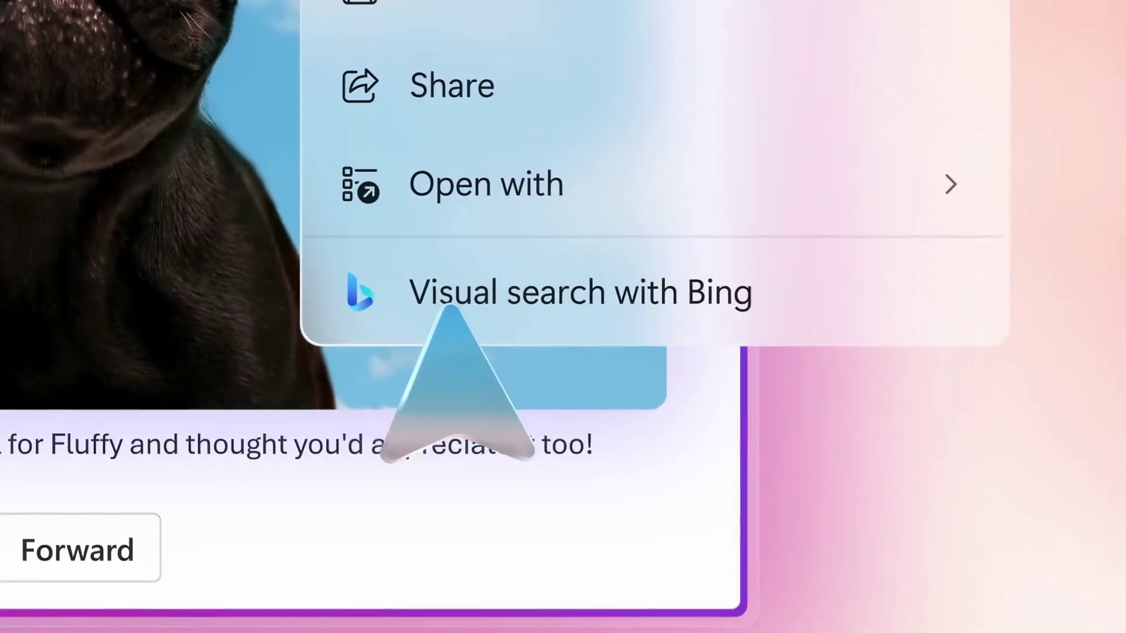
left_click(450, 307)
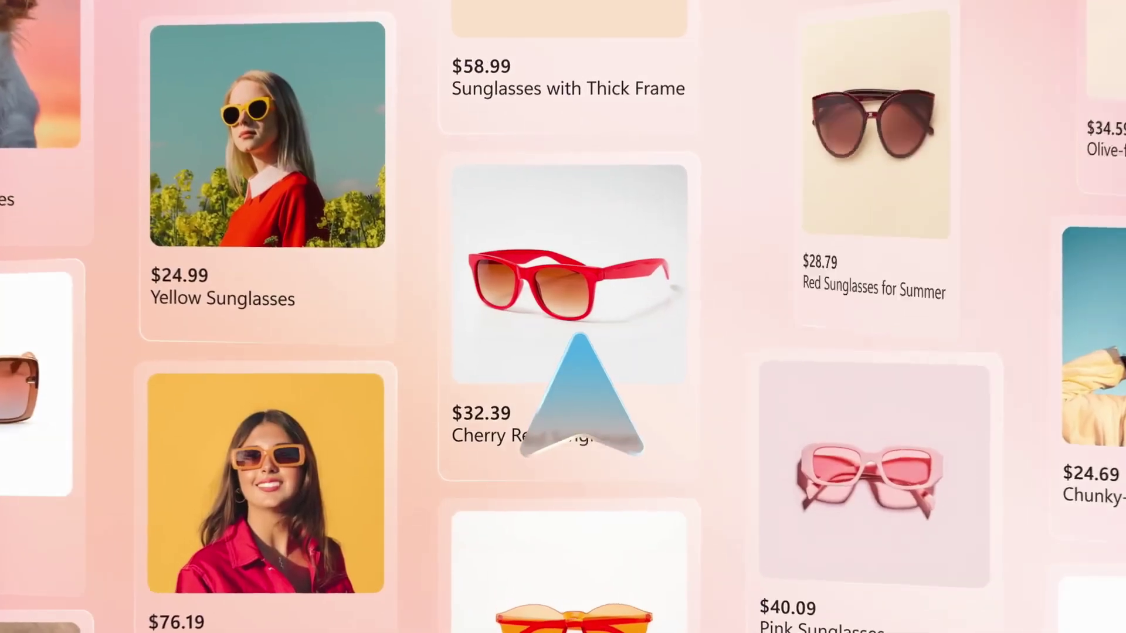